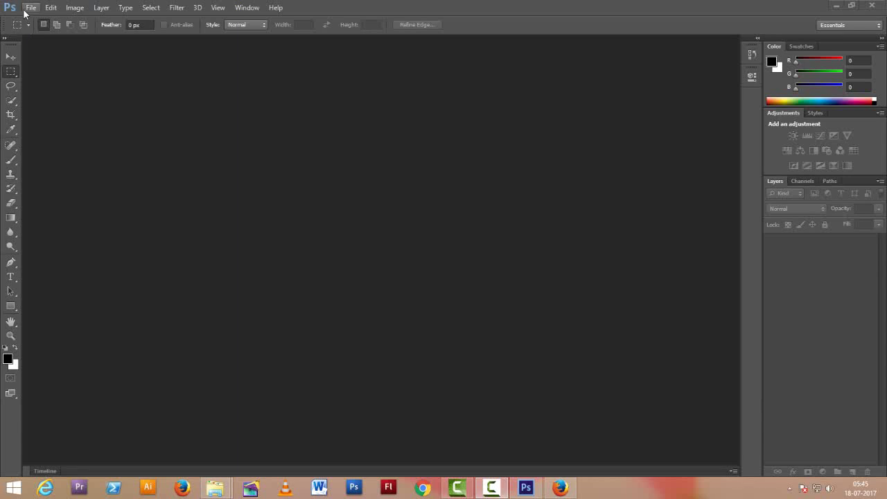
Create Untitled-1, a new white document of 50 × 50 pixels
left_click(31, 8)
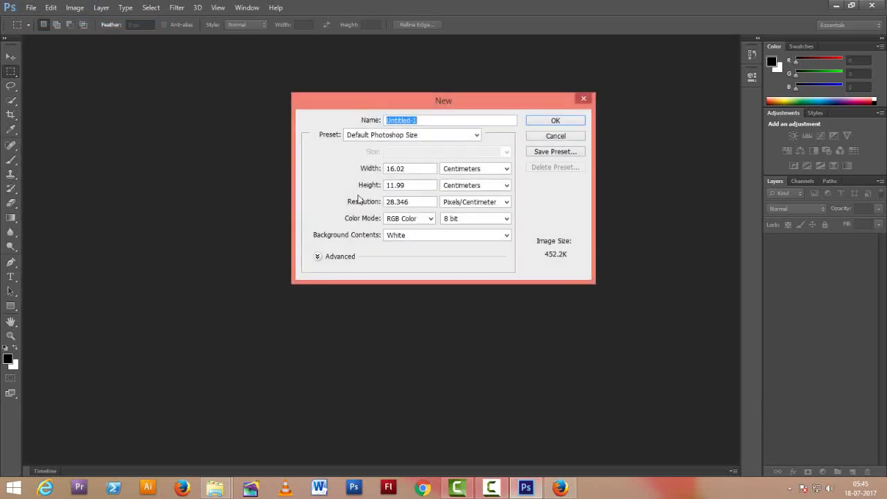
double_click(410, 168)
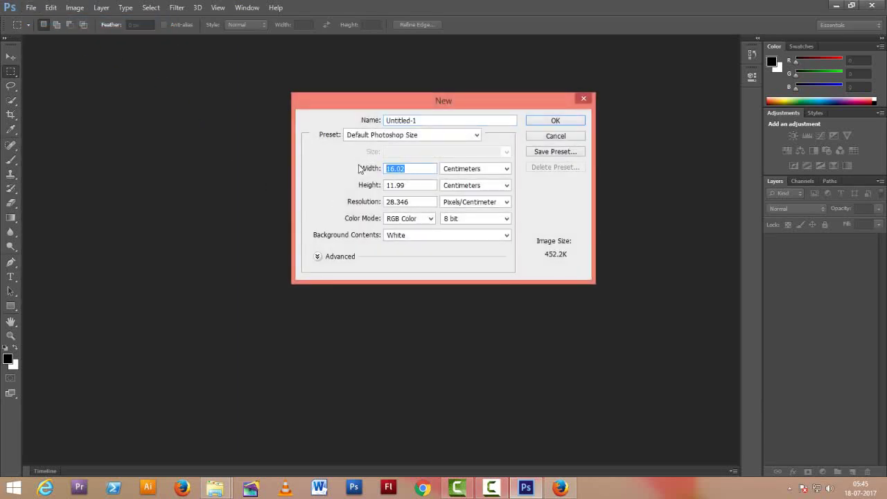
type("50")
key("Tab")
type("5")
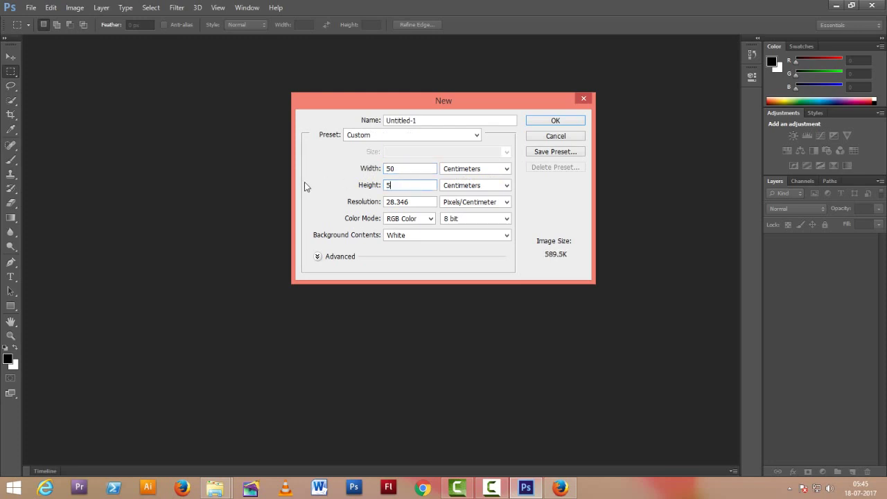
type("0")
left_click(482, 169)
left_click(458, 176)
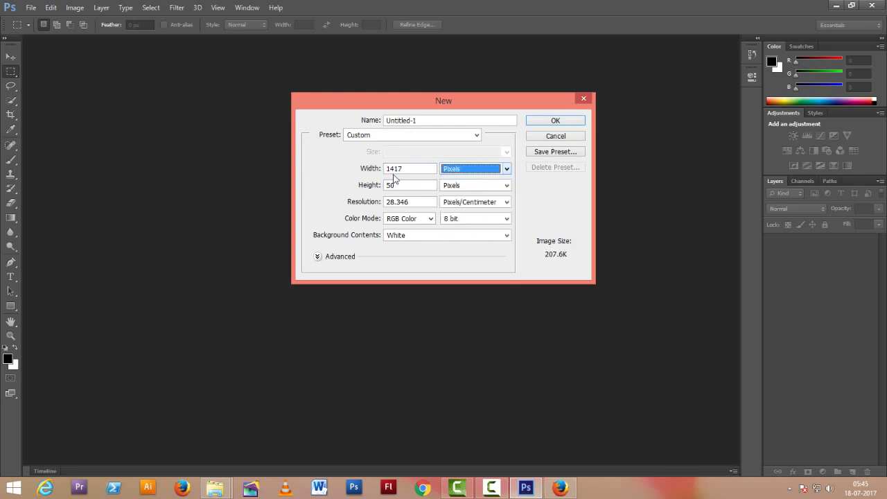
left_click_drag(409, 168, 302, 172)
type("50")
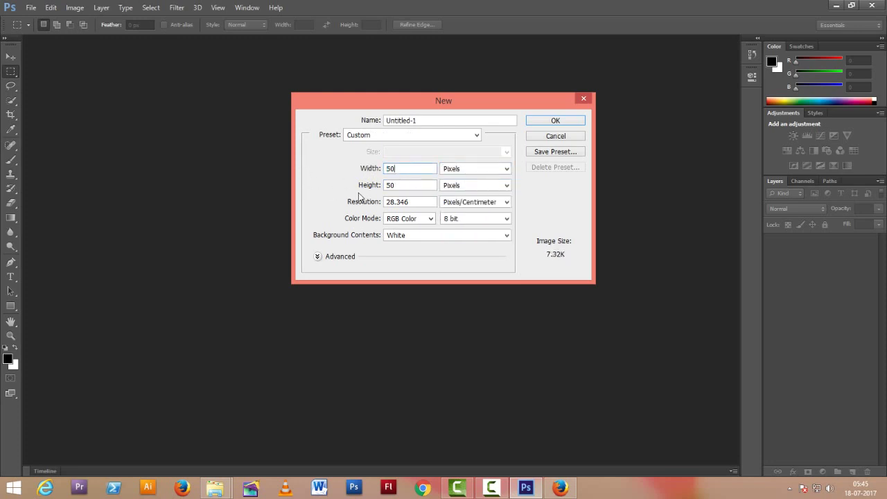
left_click(555, 122)
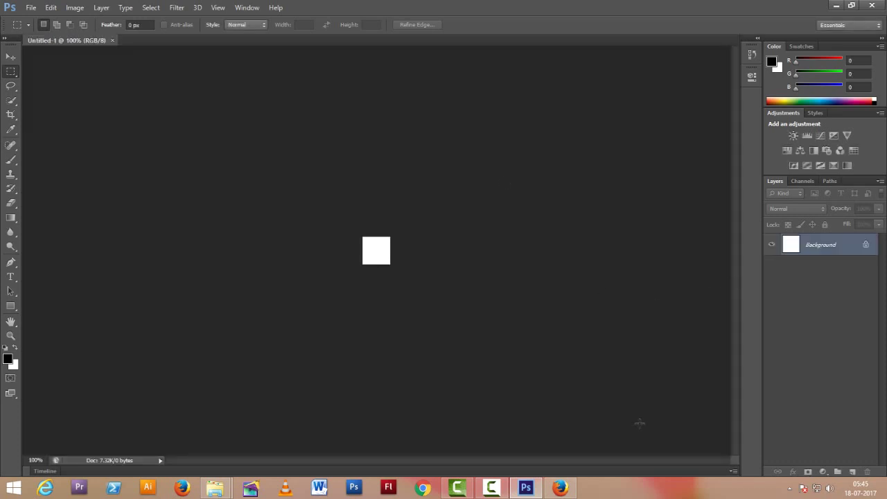
Fit the canvas on screen and add an empty Layer 1 above the Background
key("ctrl+0")
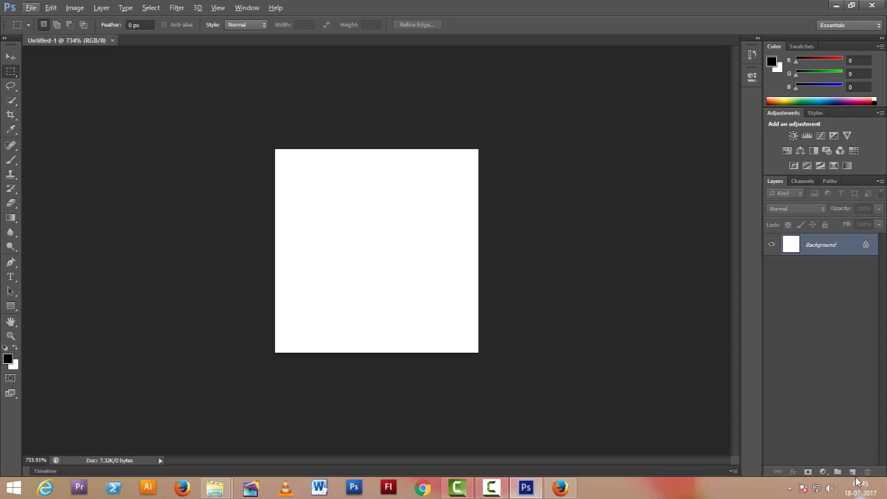
left_click(852, 471)
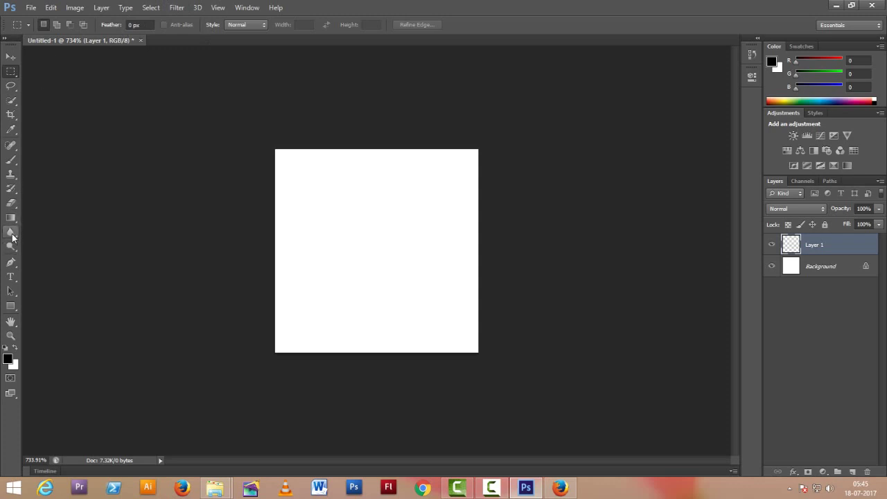
left_click(12, 237)
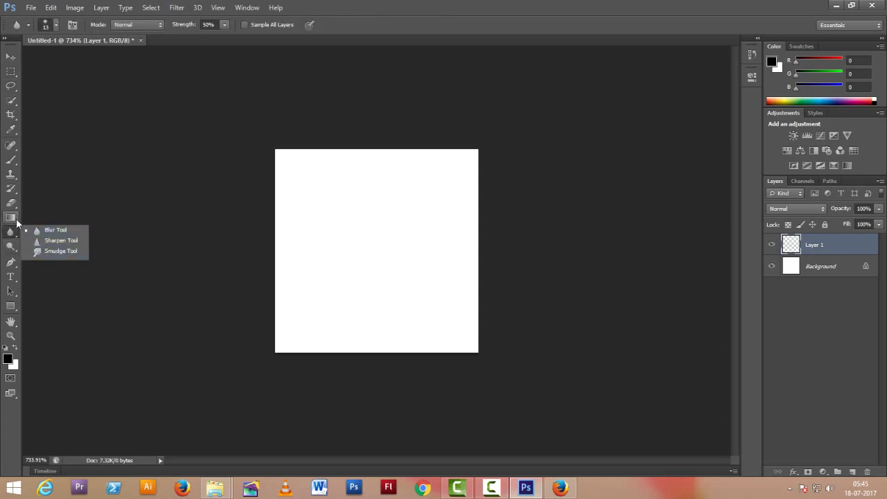
left_click(15, 178)
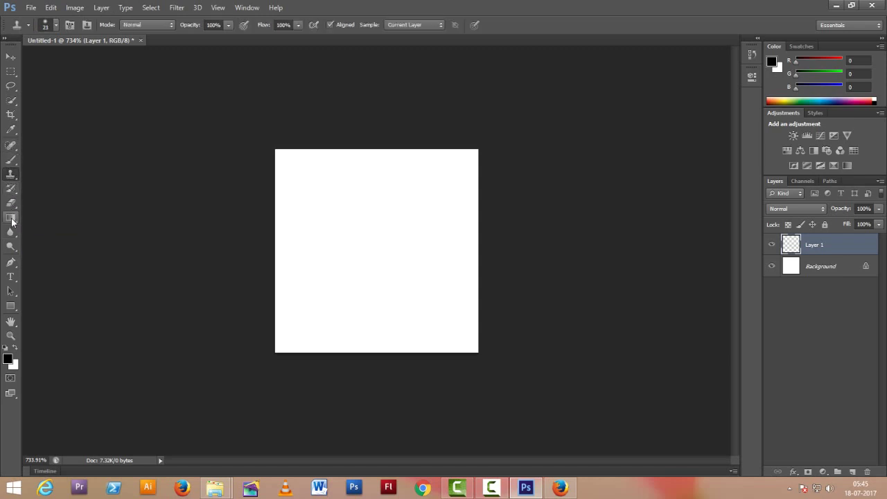
Draw a 13 × 18 px grass custom shape near the canvas top-left
left_click(11, 305)
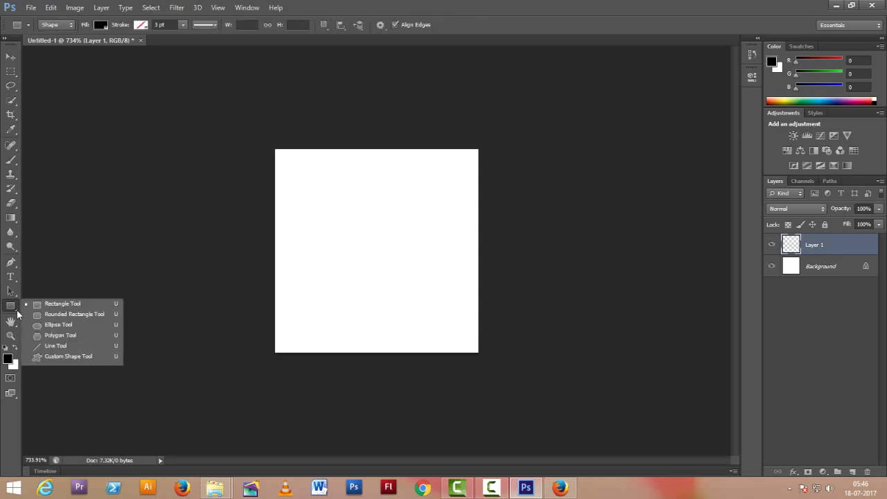
left_click(55, 342)
left_click(16, 310)
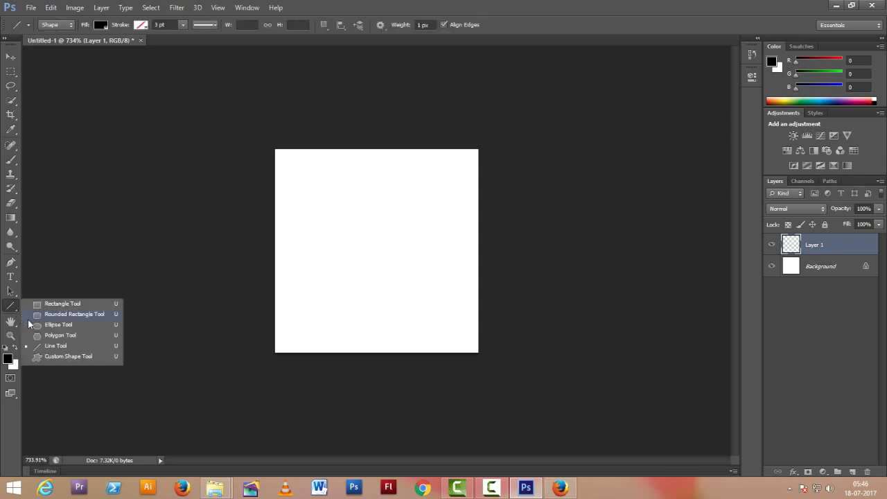
left_click(49, 356)
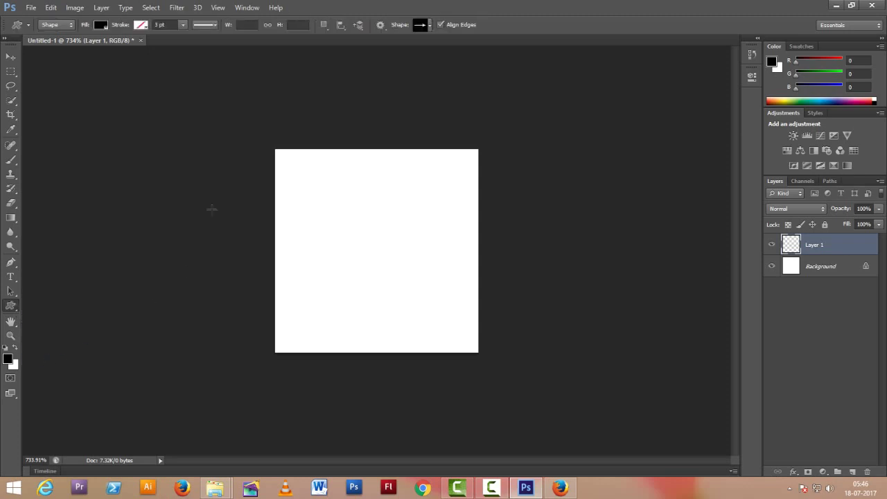
left_click(385, 28)
left_click(429, 26)
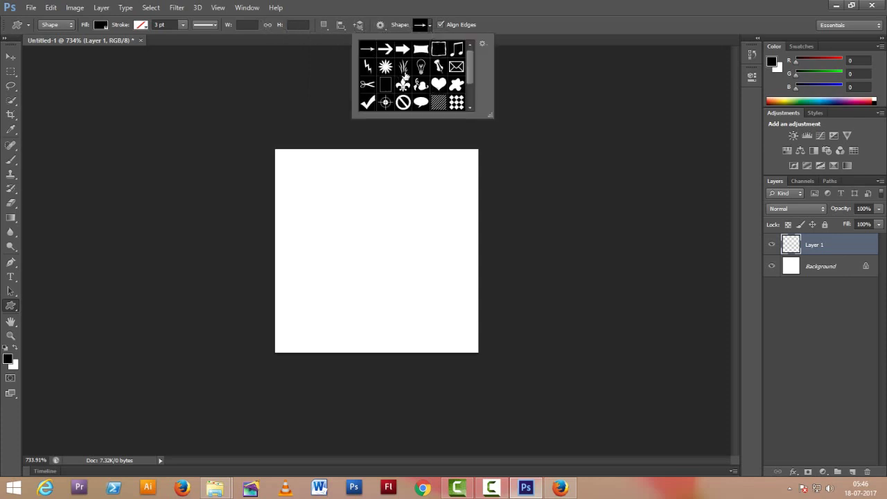
left_click(403, 67)
left_click_drag(299, 178, 347, 241)
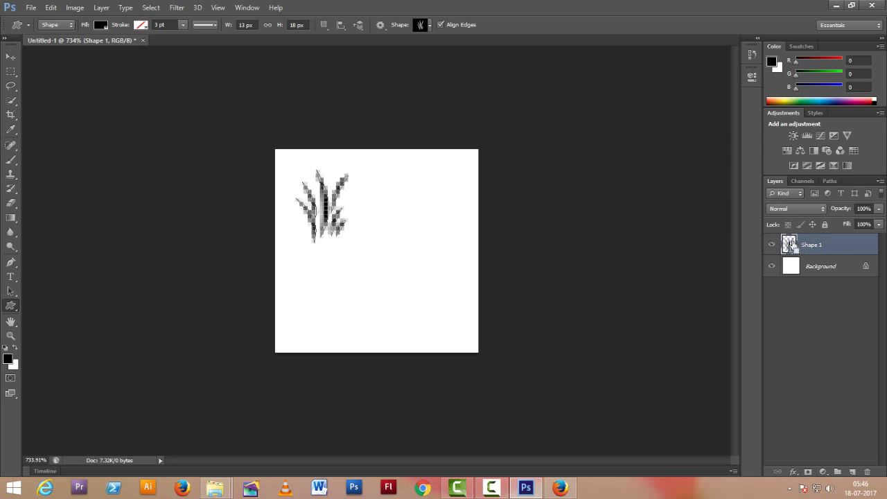
On a new layer, fill the grass selection with pure red (R 255) and deselect
left_click(852, 472)
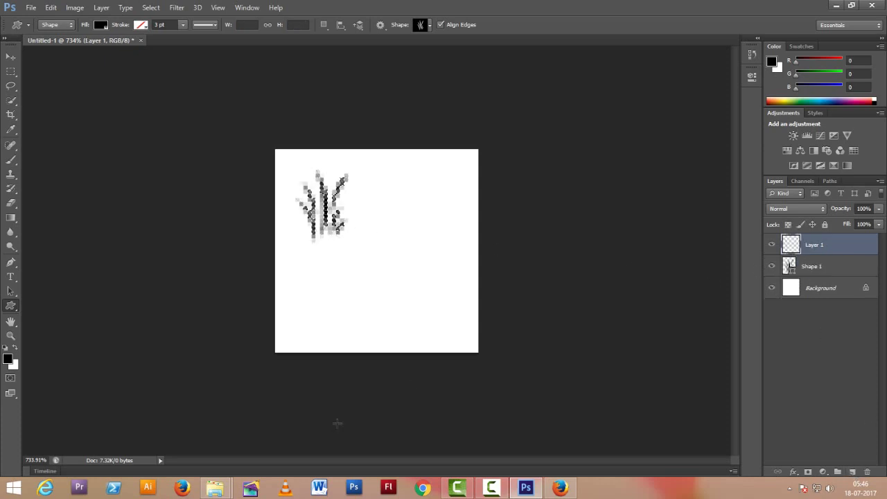
left_click(7, 358)
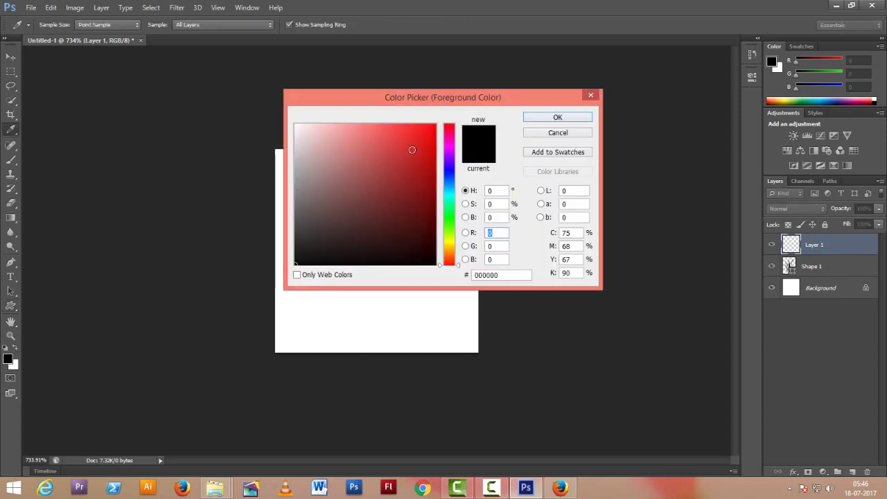
type("255")
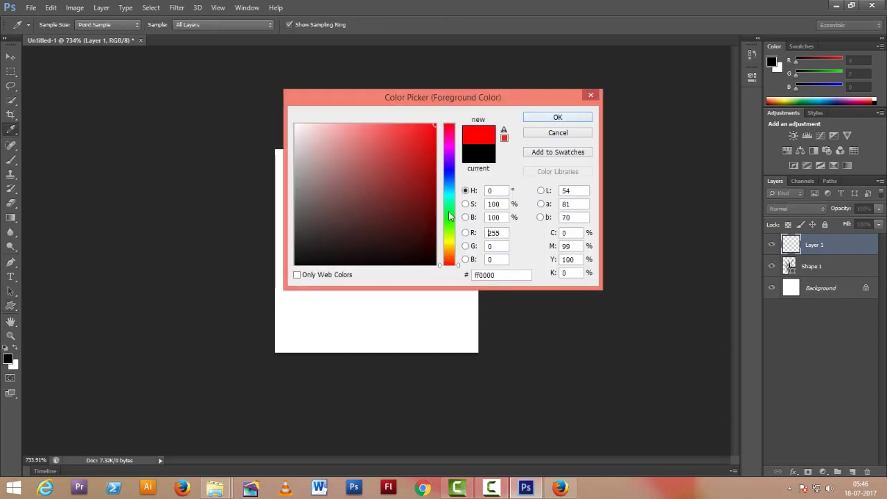
left_click(549, 120)
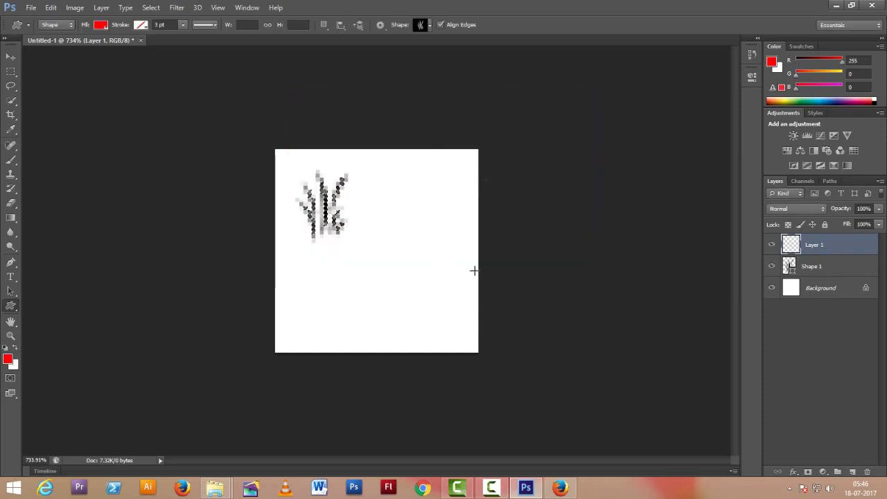
key("alt+BackSpace")
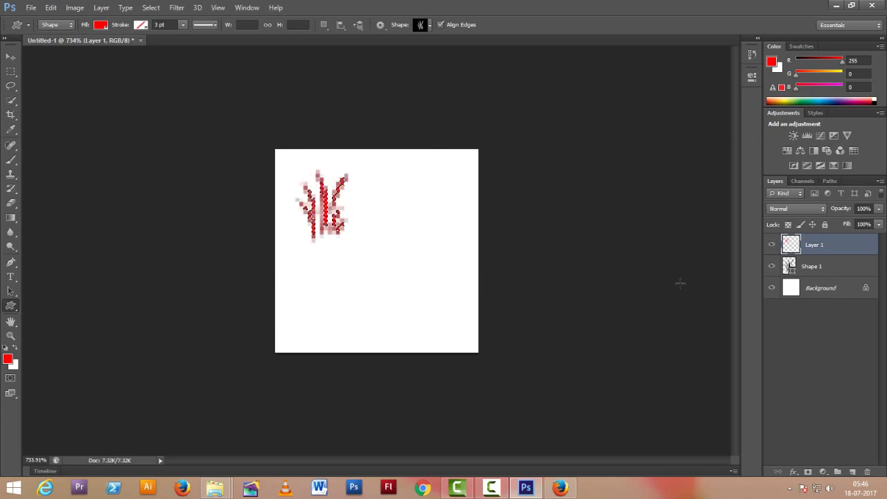
key("ctrl+d")
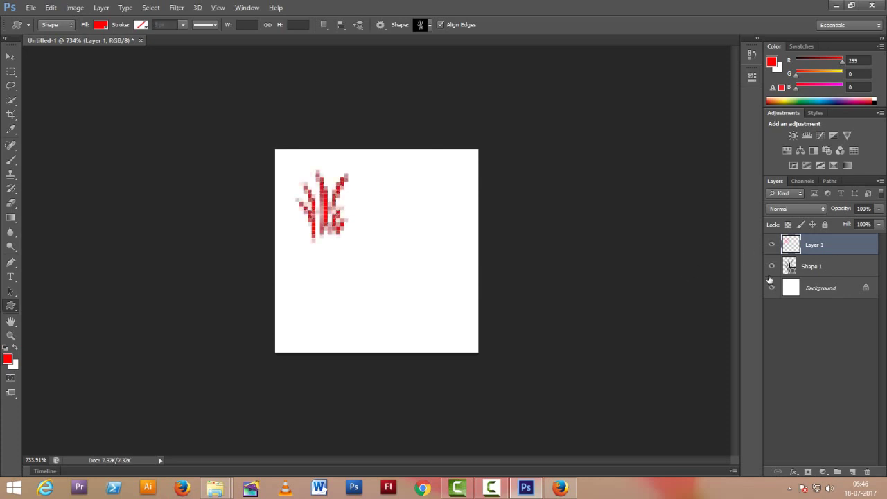
left_click(10, 57)
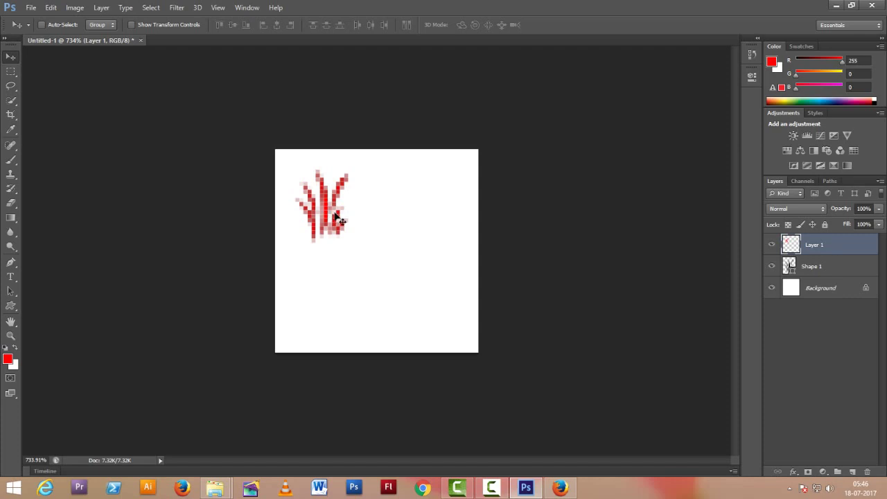
Duplicate the red grass to the right and fill the copy green (24fe00)
mouse_move(340, 221)
left_mouse_down()
mouse_move(416, 203)
mouse_move(383, 198)
left_mouse_up()
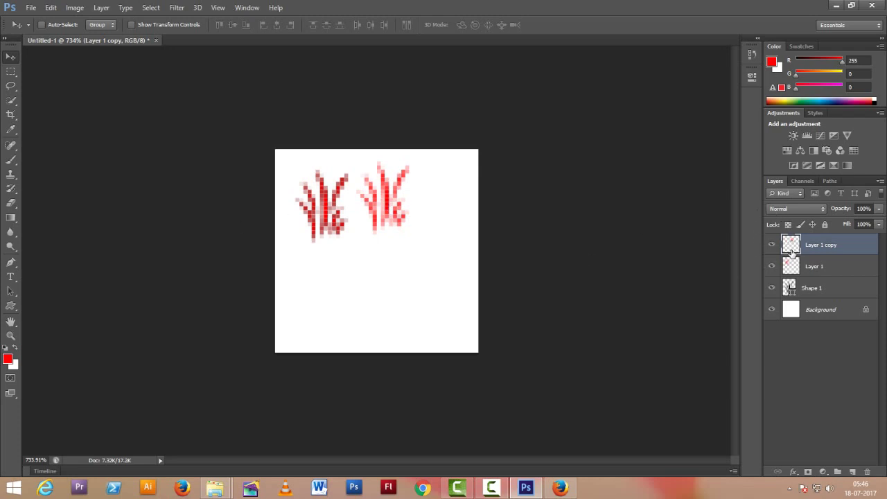
left_click(7, 357)
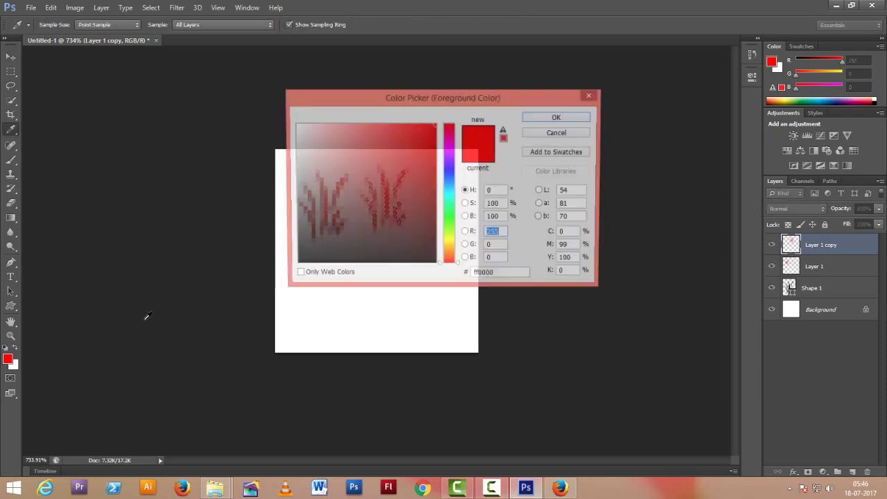
left_click(451, 221)
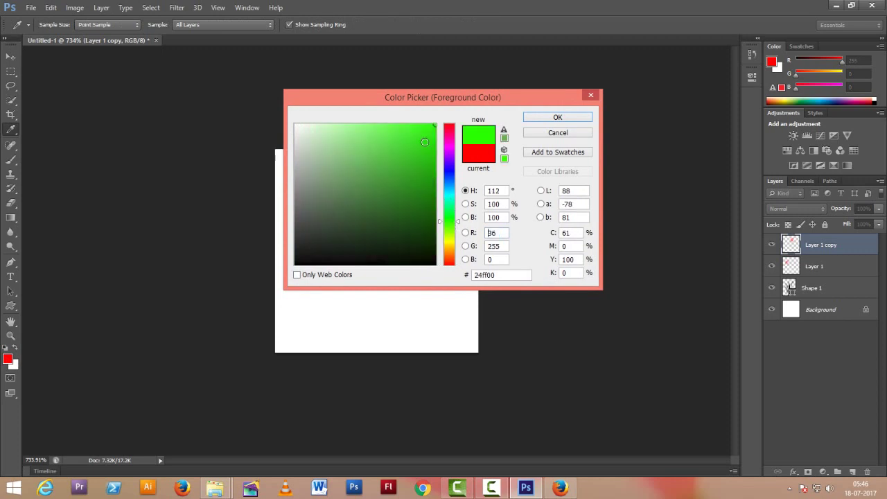
left_click(557, 118)
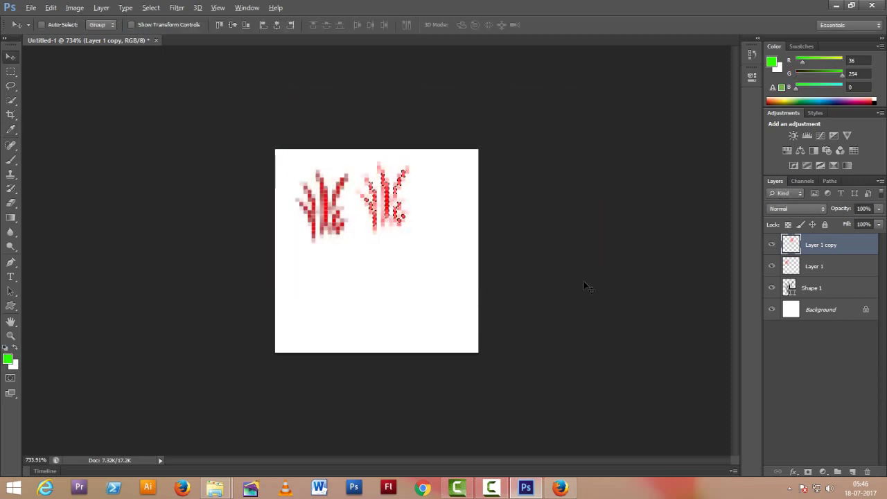
key("alt+BackSpace")
key("ctrl+d")
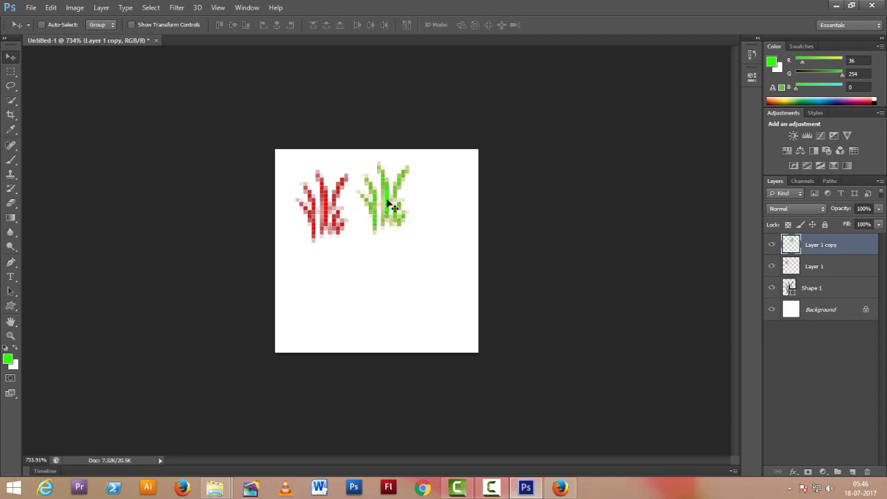
Duplicate the green plant as a third plant further right and select all plant layers
key("ctrl+j")
left_click_drag(389, 201, 439, 212)
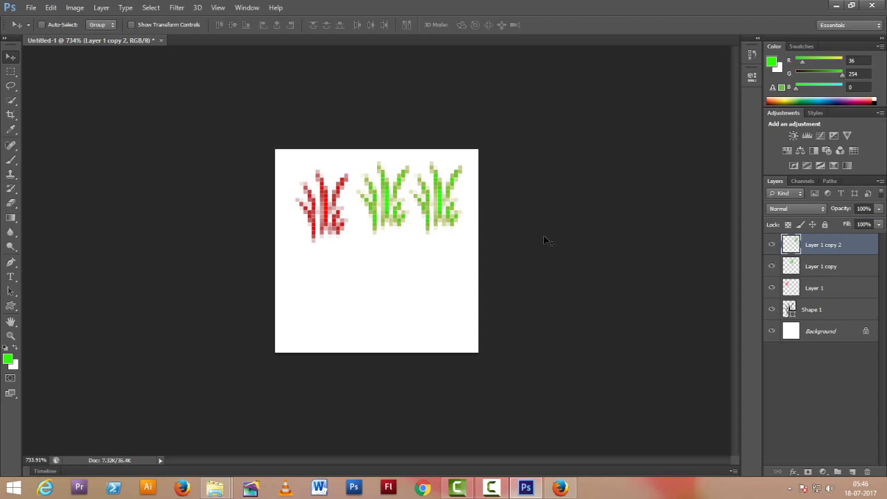
left_click(834, 267, "shift")
left_click(831, 288, "shift")
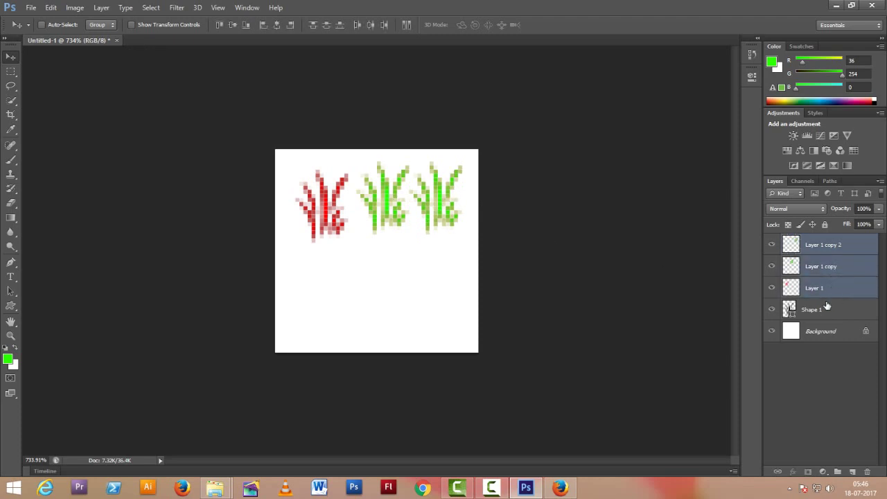
Merge the three plants into one row, hide Shape 1, and copy the row down twice
key("ctrl+e")
left_click(771, 267)
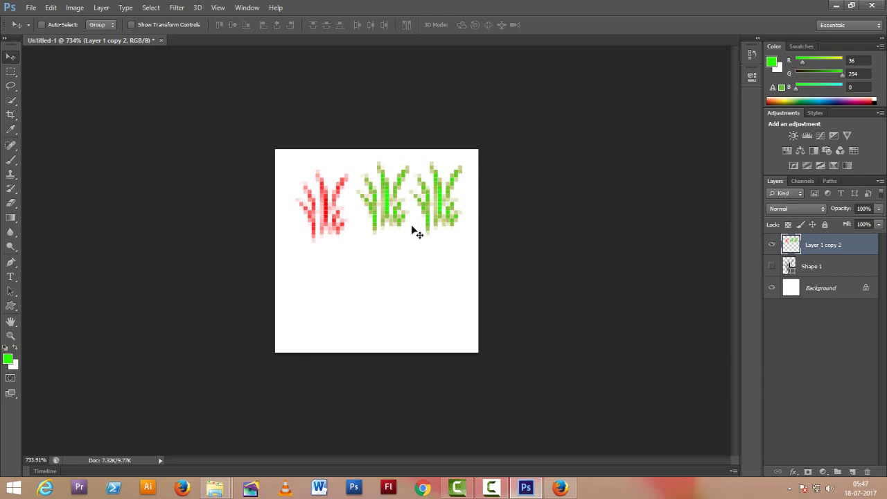
left_click_drag(398, 208, 395, 273)
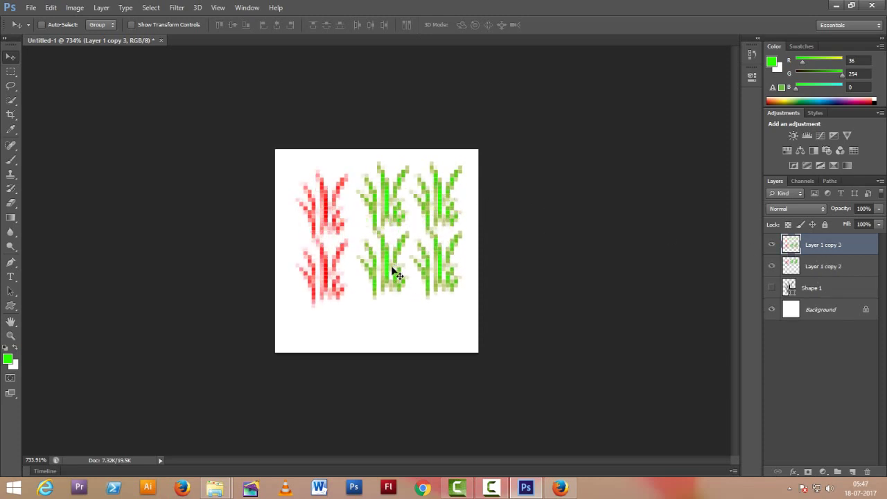
left_click_drag(382, 281, 385, 348)
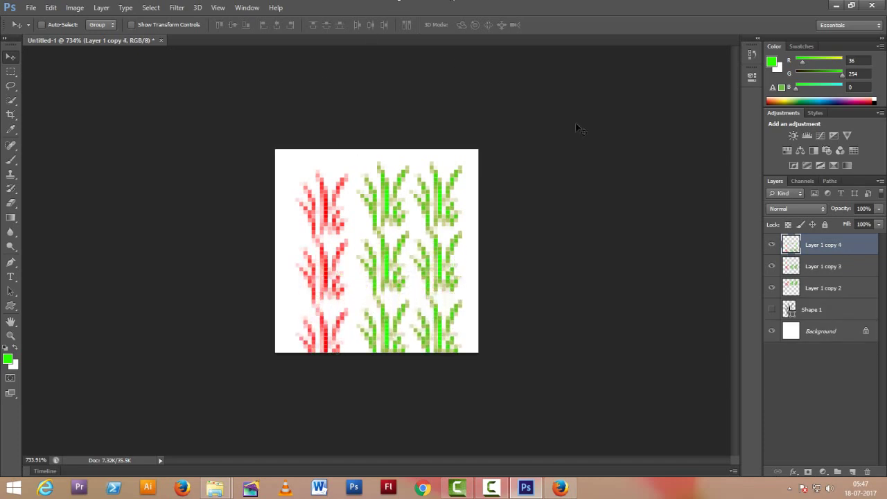
Set the foreground colour to blue (000cfe)
left_click(8, 359)
left_click(447, 173)
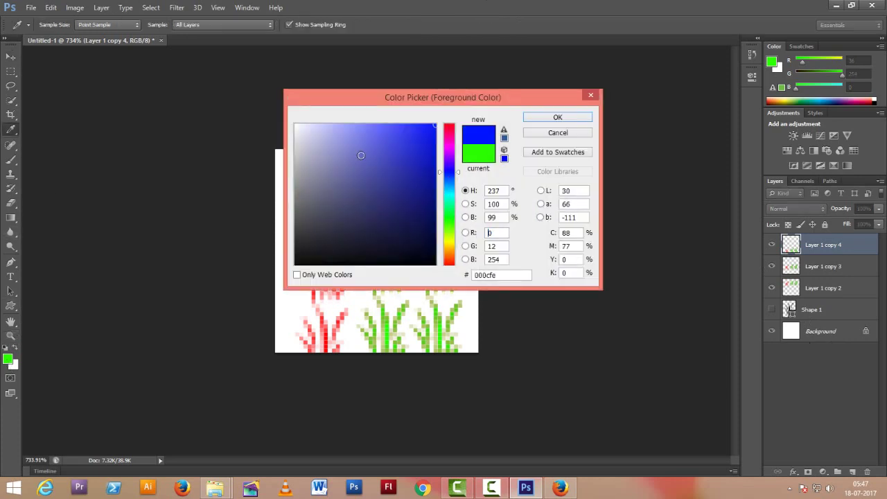
left_click(547, 117)
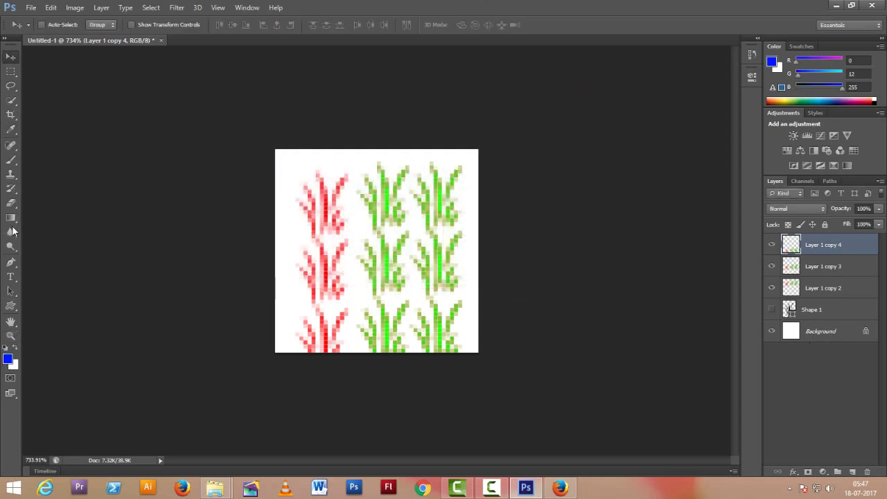
Paint 3 px blue brush dots between the grass plants and along all canvas edges
left_click(10, 159)
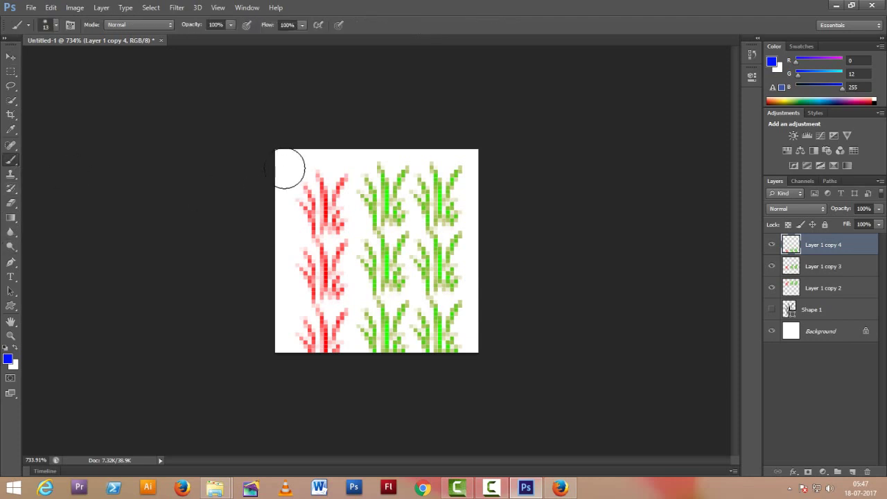
key("bracketleft")
left_click(296, 165)
left_click(332, 160)
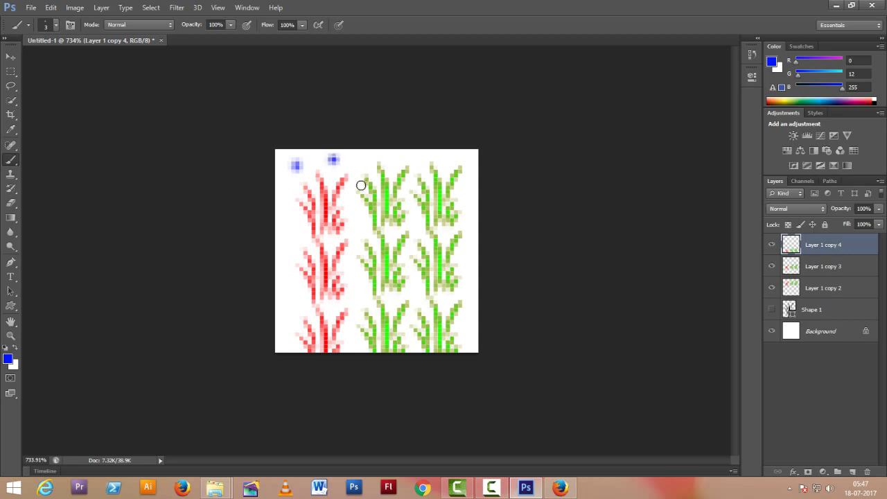
left_click(352, 201)
left_click(415, 221)
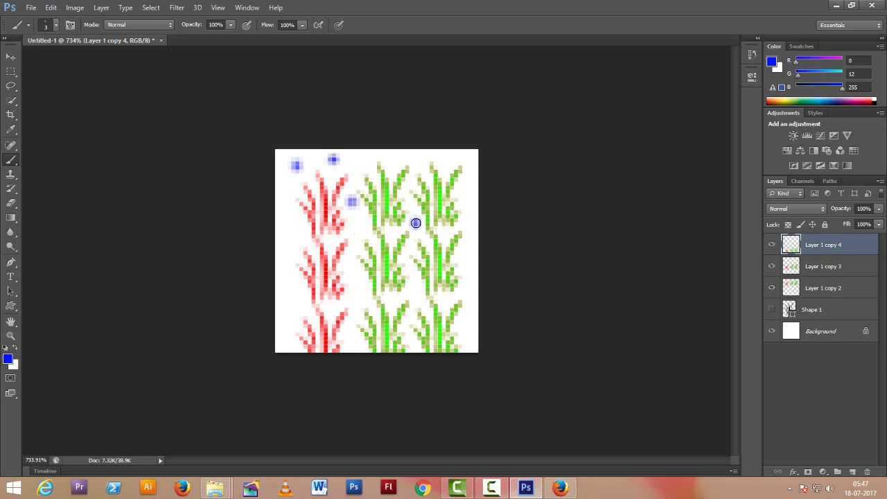
left_click(471, 221)
left_click(470, 186)
left_click(414, 158)
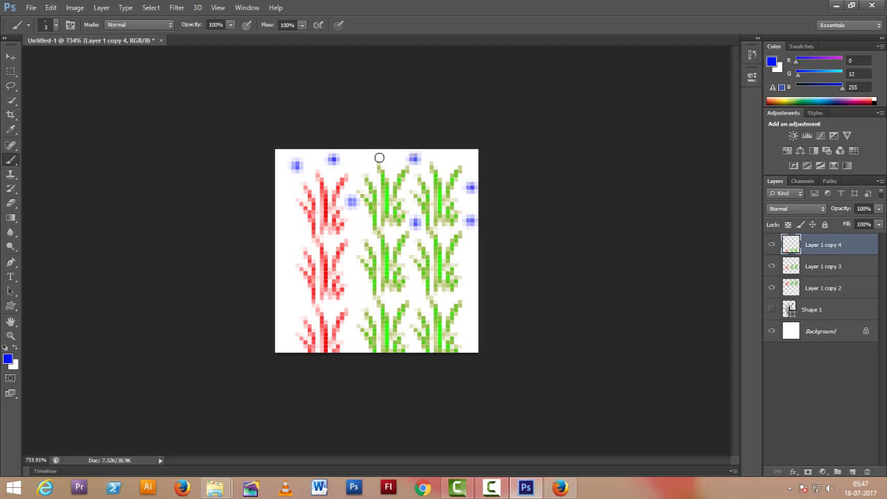
left_click(370, 156)
left_click(353, 272)
left_click(349, 297)
left_click(347, 335)
left_click(415, 293)
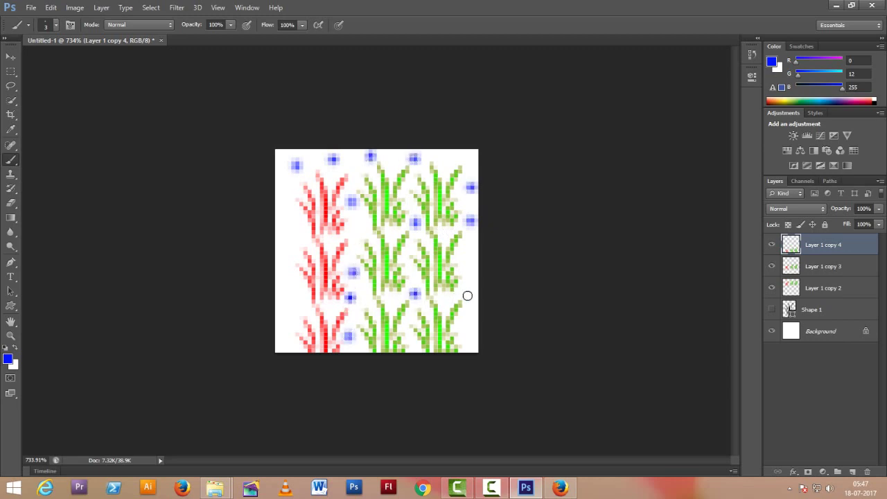
left_click(470, 260)
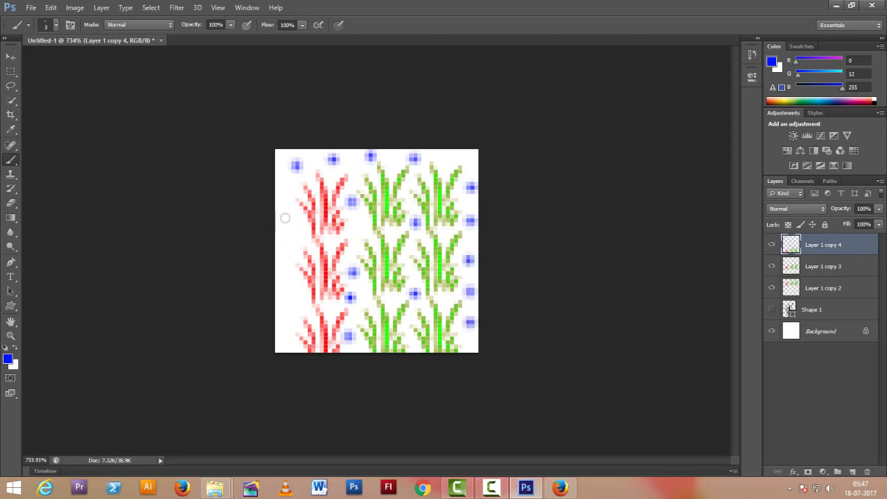
left_click(288, 188)
left_click(291, 223)
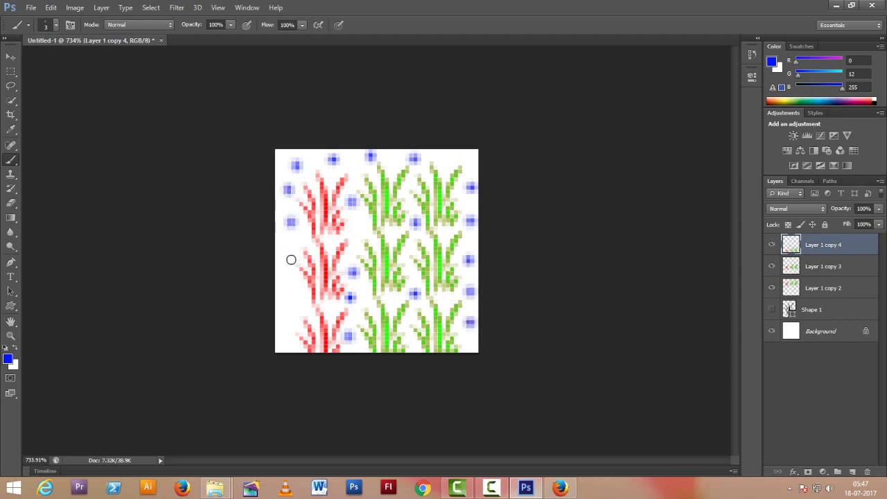
left_click(289, 255)
left_click(288, 279)
left_click(289, 307)
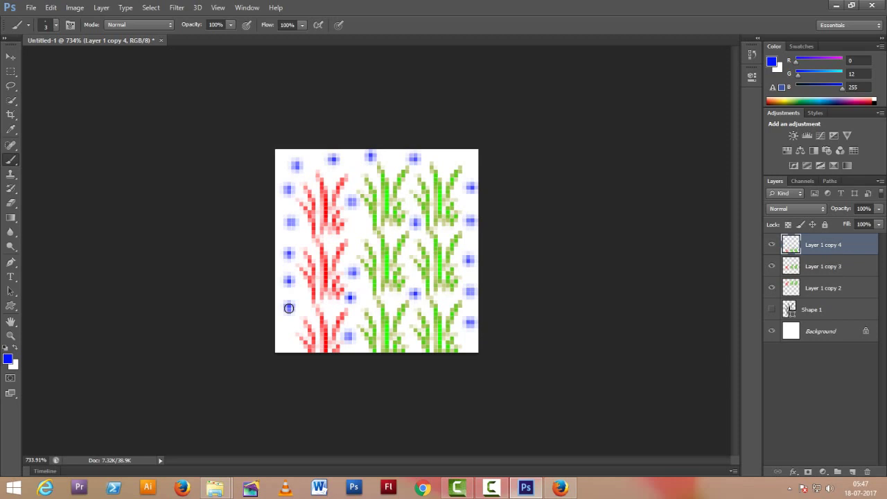
left_click(283, 345)
left_click(358, 227)
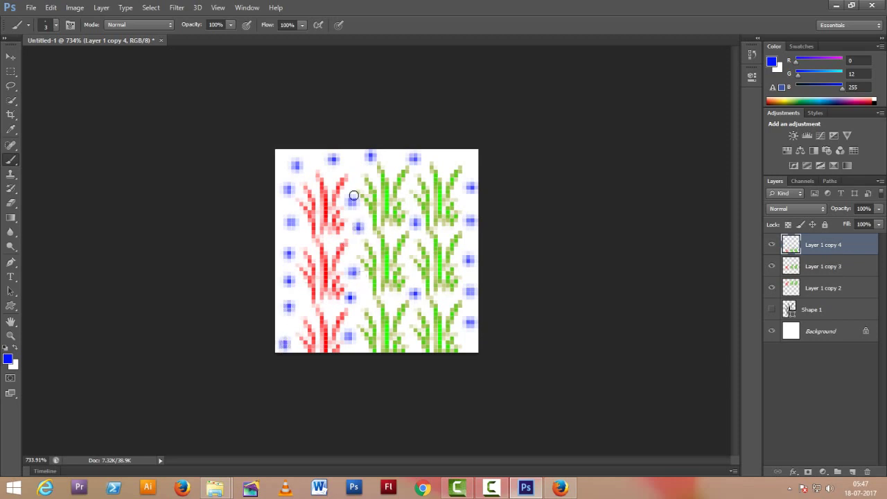
left_click(452, 160)
left_click(470, 345)
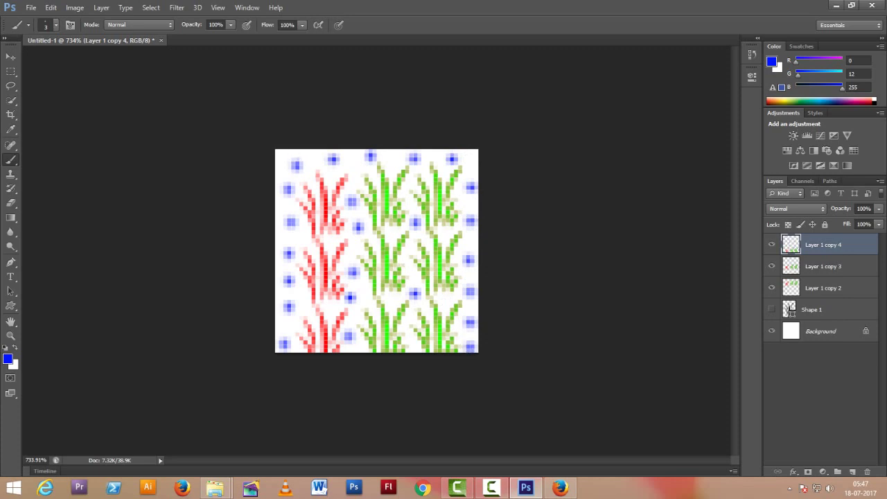
Define the grass tile as a pattern named 'eee'
left_click(50, 7)
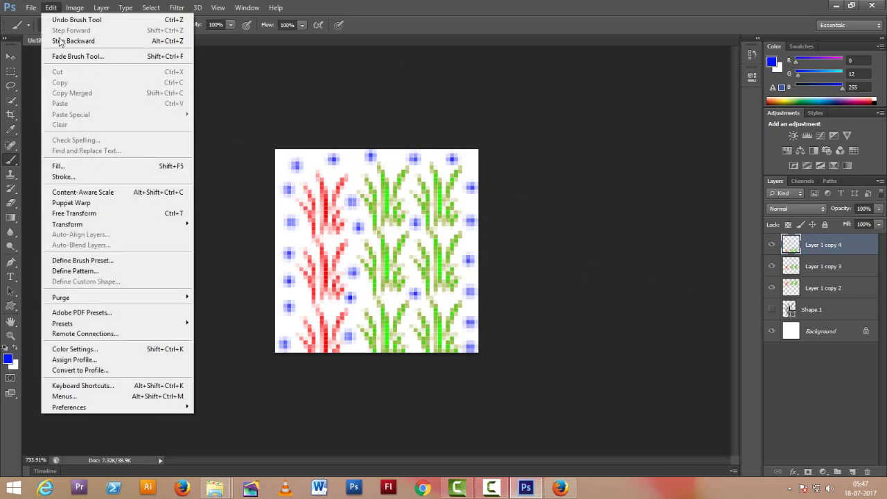
left_click(91, 271)
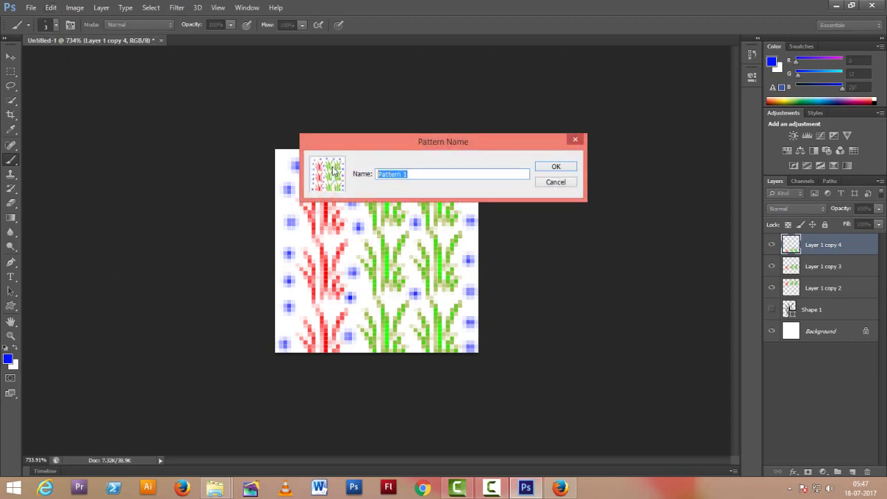
type("eee")
left_click(558, 167)
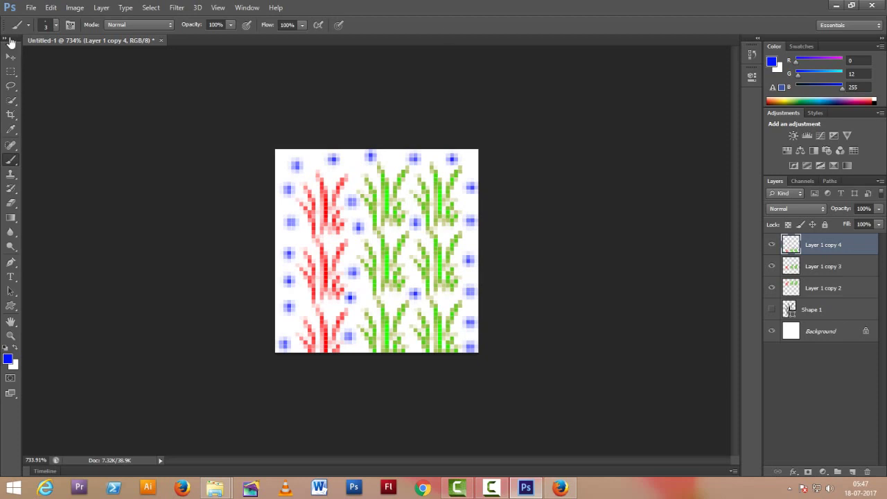
Create a new blank white 500 × 500 px document, Untitled-2
left_click(31, 7)
left_click(35, 19)
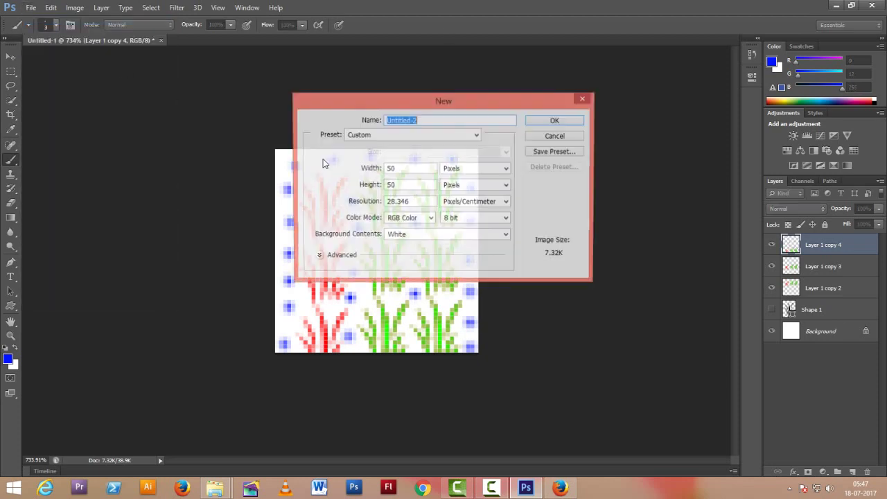
left_click(396, 168)
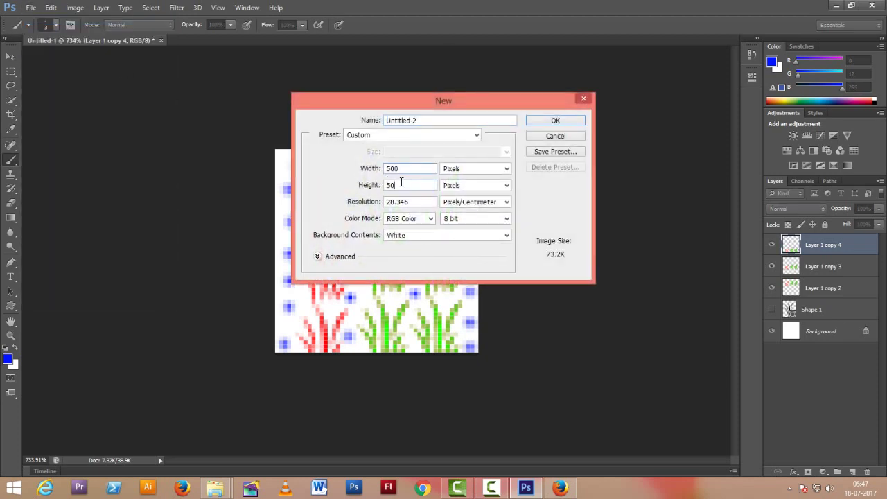
type("0")
left_click(538, 123)
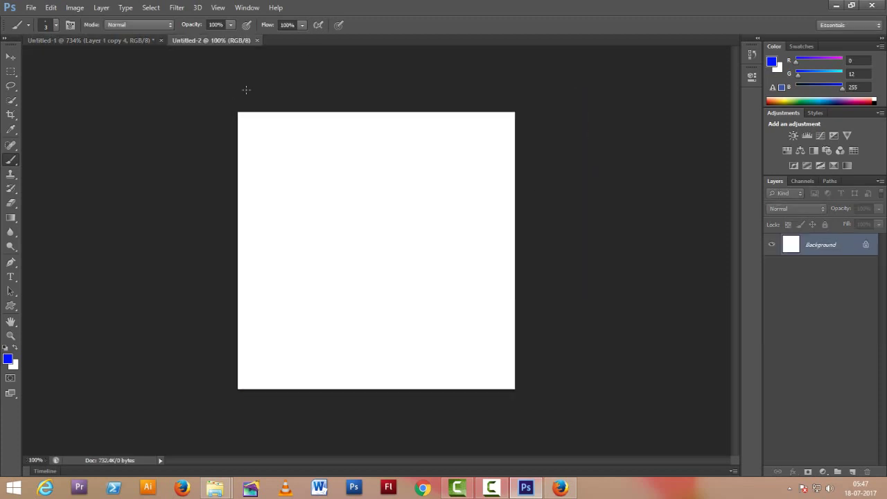
Fill Untitled-2 with the saved grass pattern using Edit > Fill with Use: Pattern
left_click(50, 8)
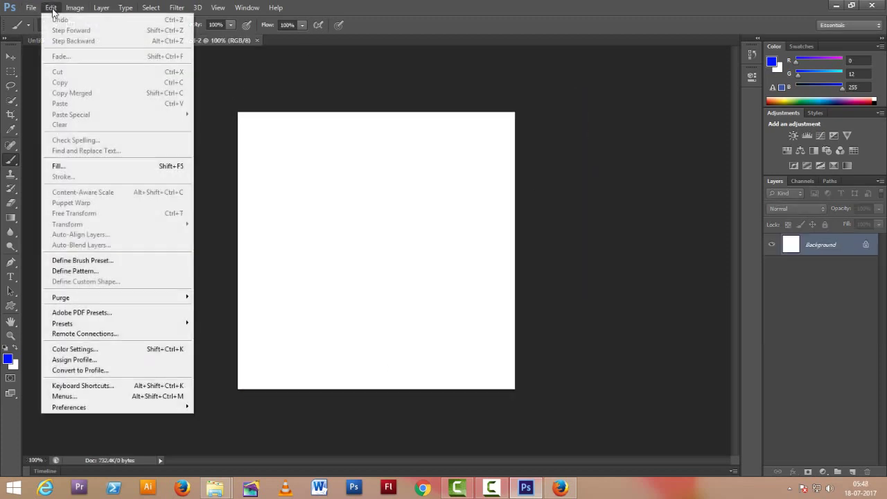
left_click(71, 167)
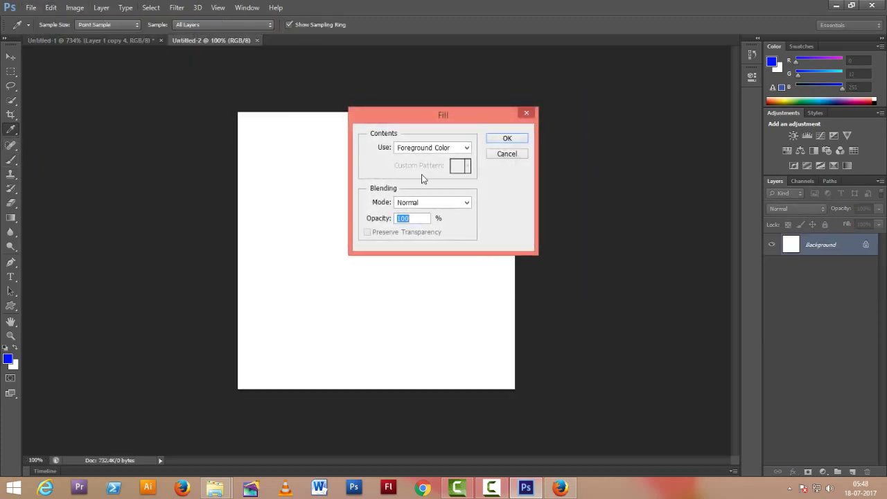
left_click(419, 149)
left_click(407, 203)
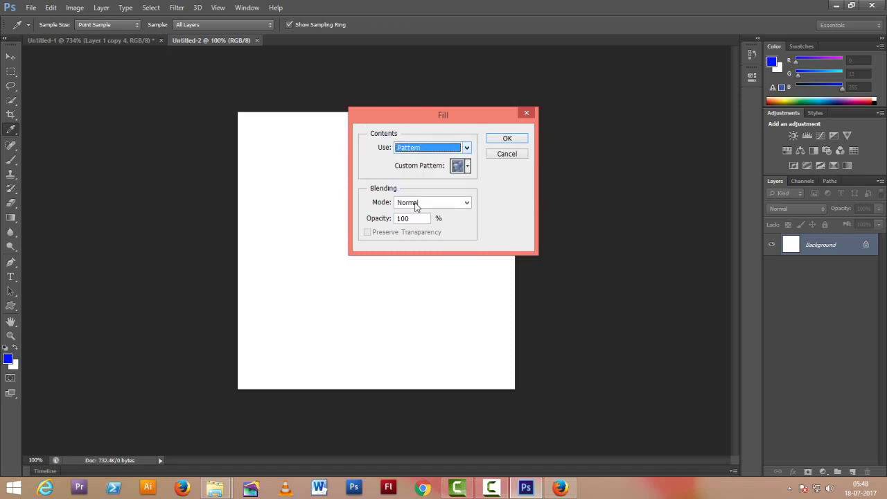
left_click(467, 166)
left_click(491, 194)
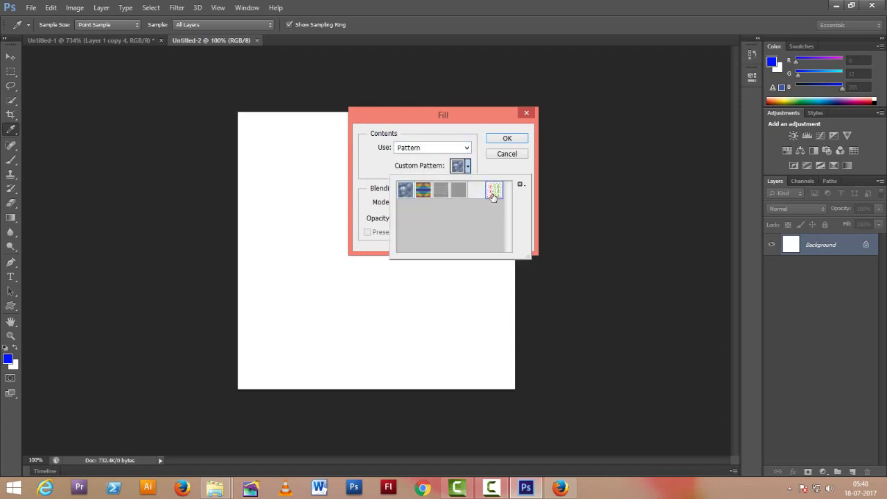
left_click(506, 138)
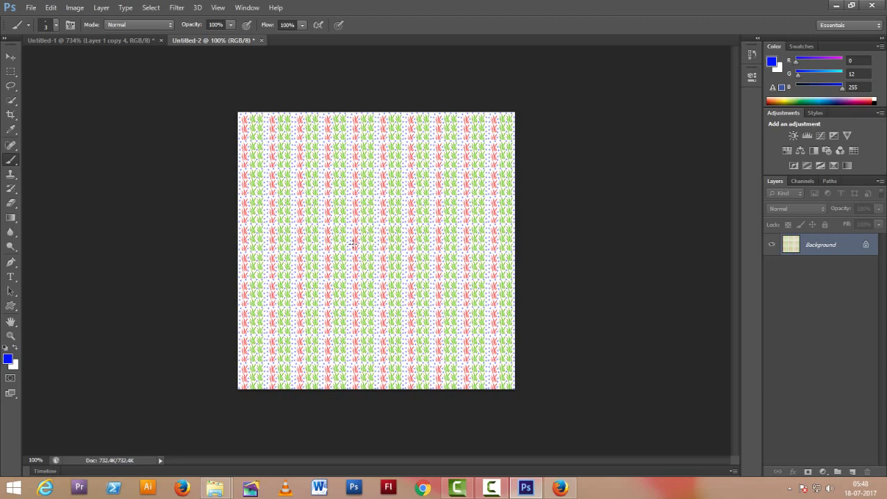
scroll(402, 255, "up", 2)
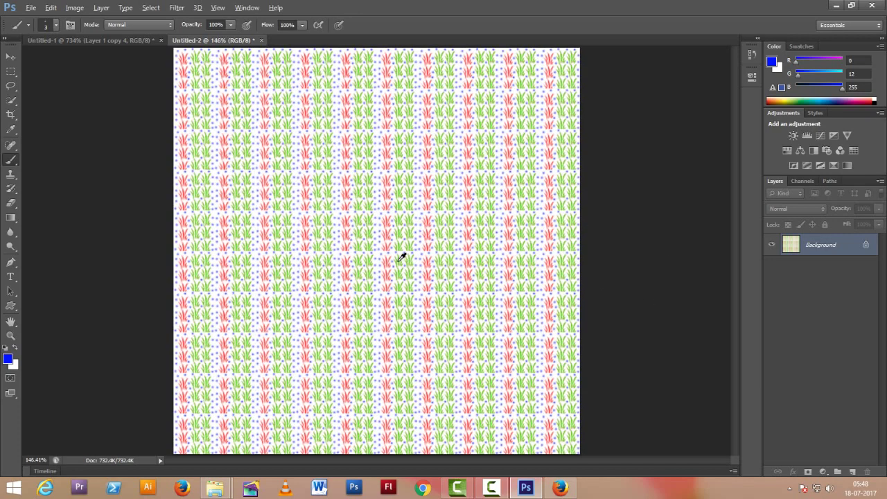
scroll(401, 257, "up", 2)
scroll(401, 256, "up", 1)
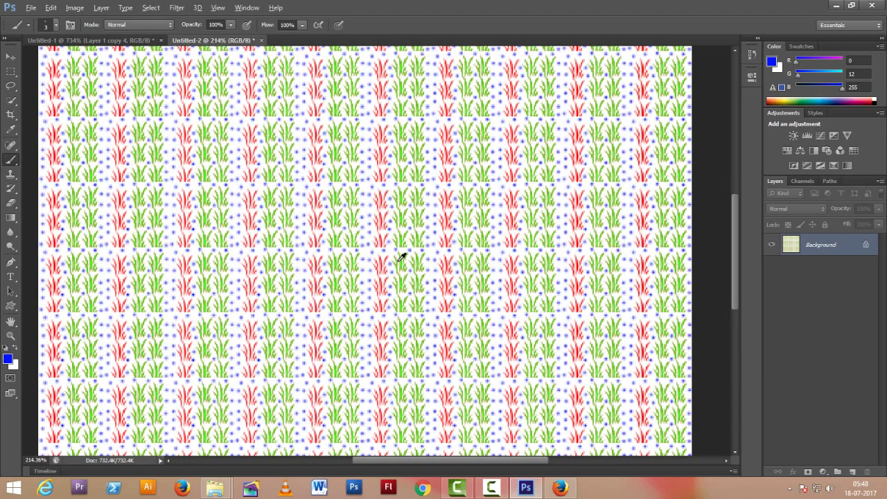
scroll(401, 257, "down", 3)
scroll(401, 256, "up", 1)
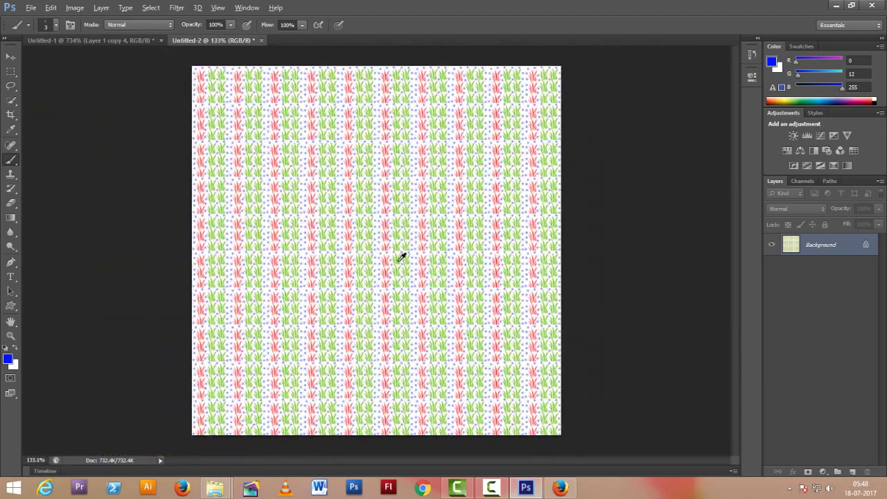
left_click(31, 9)
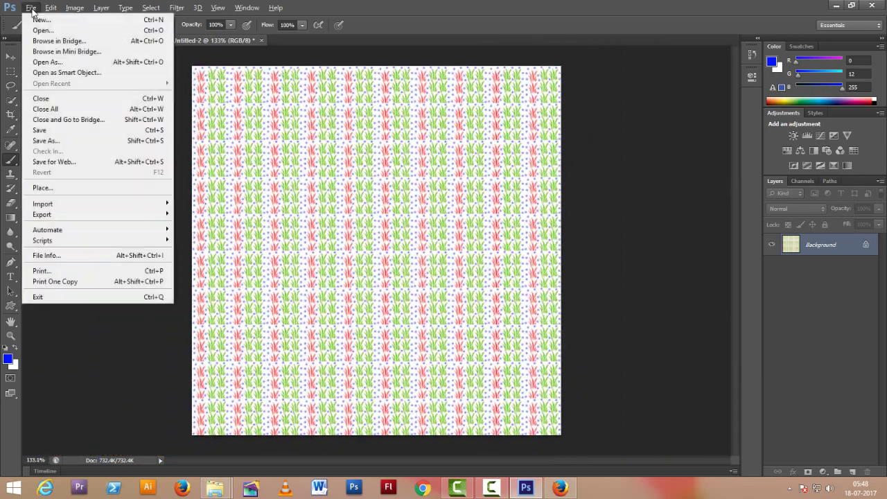
Set Save for Web to JPEG High, quality 60, and proceed to save as Untitled-2.jpg
left_click(70, 163)
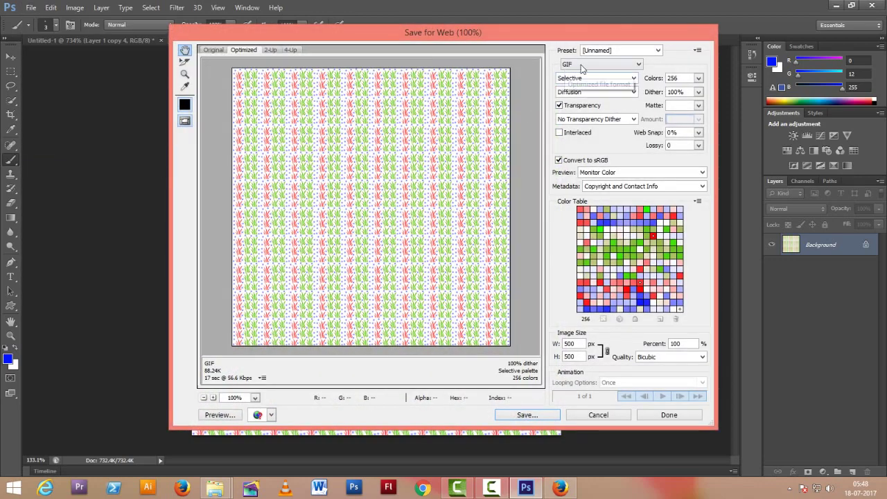
left_click(582, 68)
left_click(588, 80)
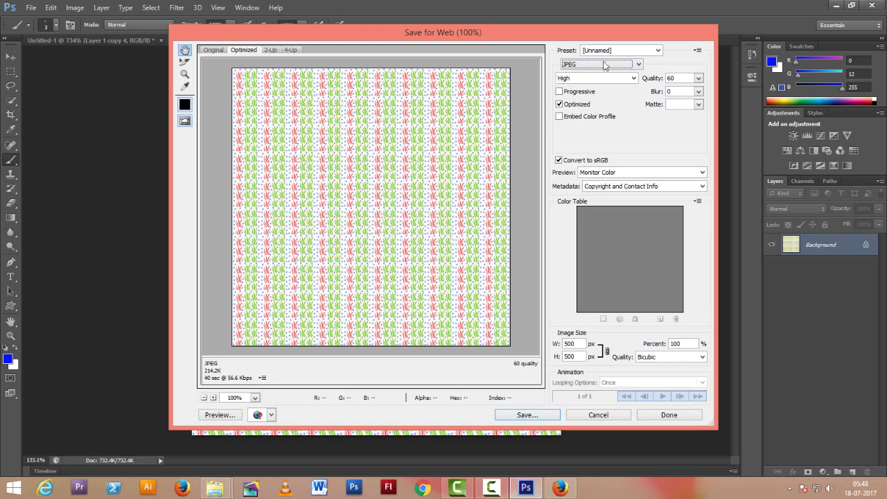
left_click(526, 414)
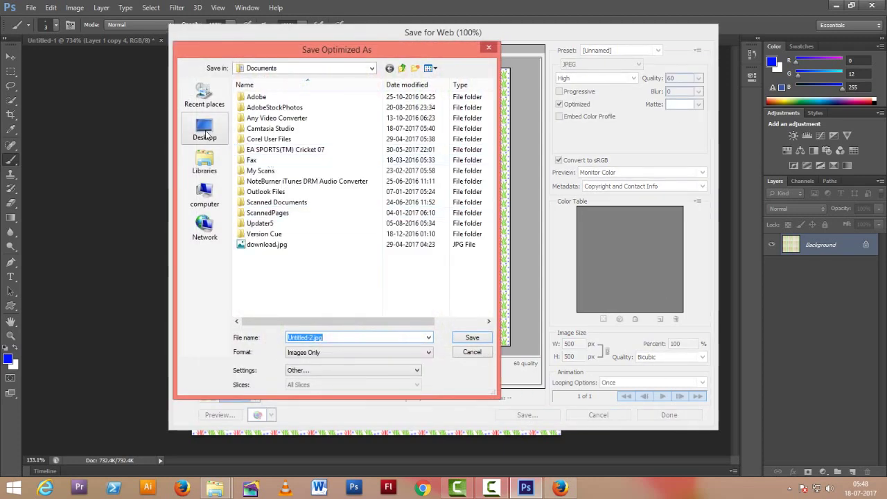
Save the design as pattern.jpg on the Desktop, then minimise Photoshop and open the file's context menu
left_click(204, 128)
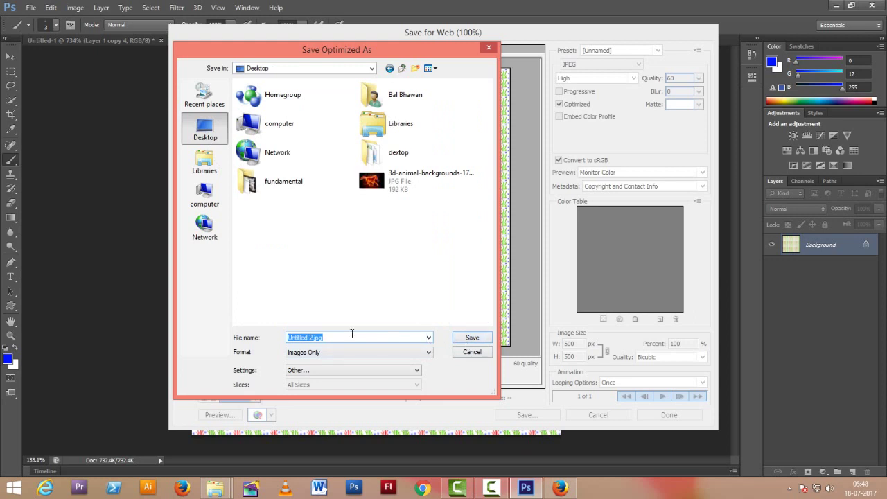
type("pa")
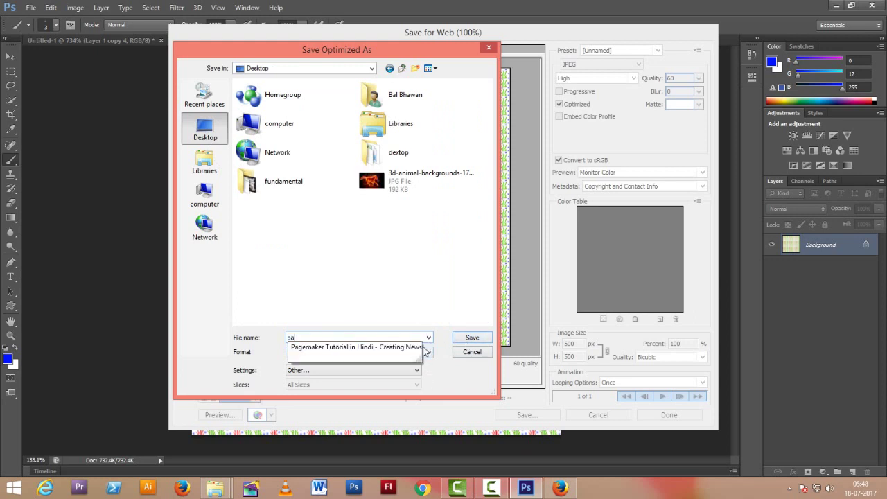
type("tt")
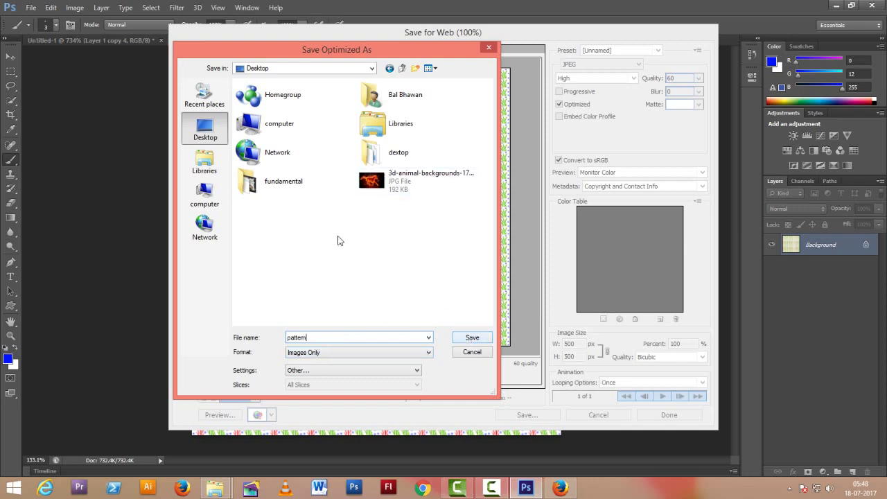
left_click(484, 338)
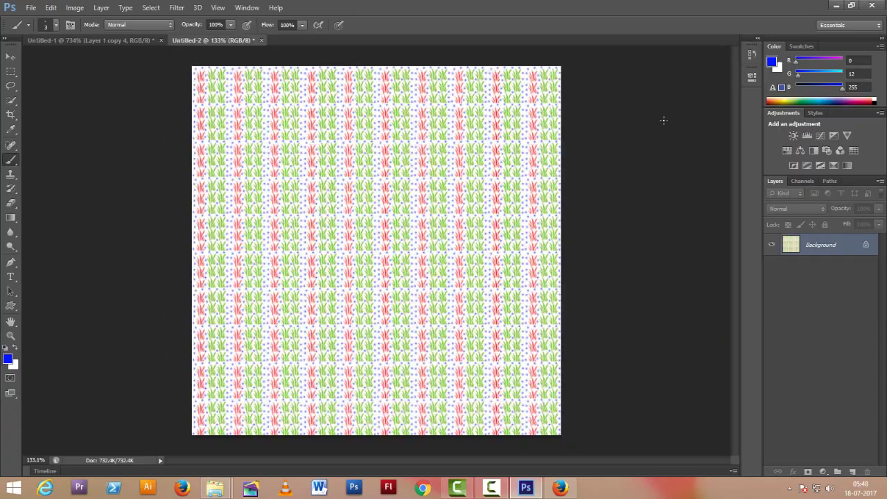
left_click(837, 8)
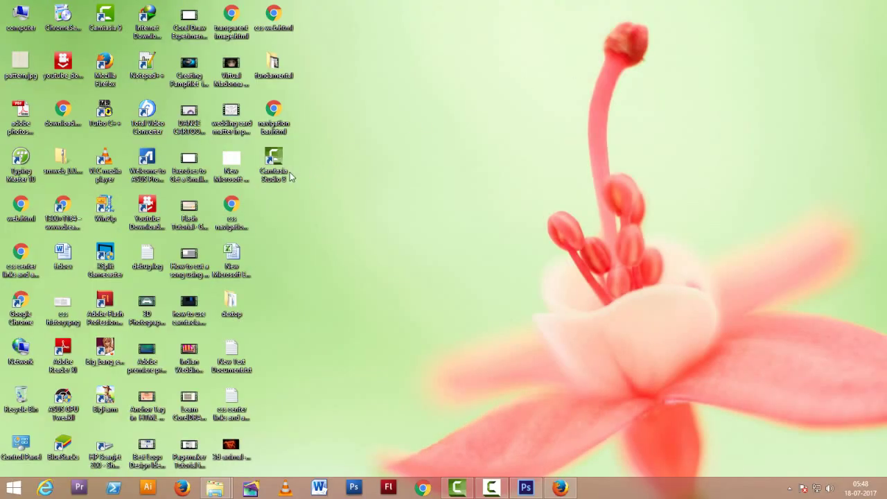
right_click(24, 60)
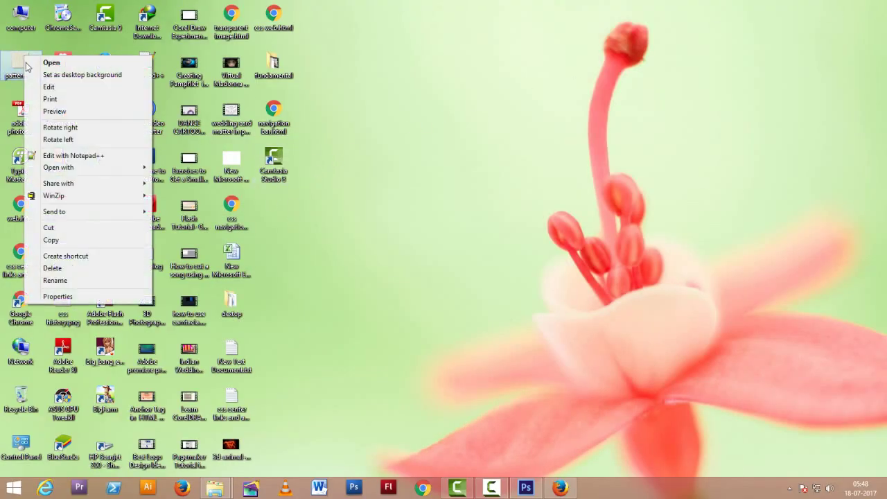